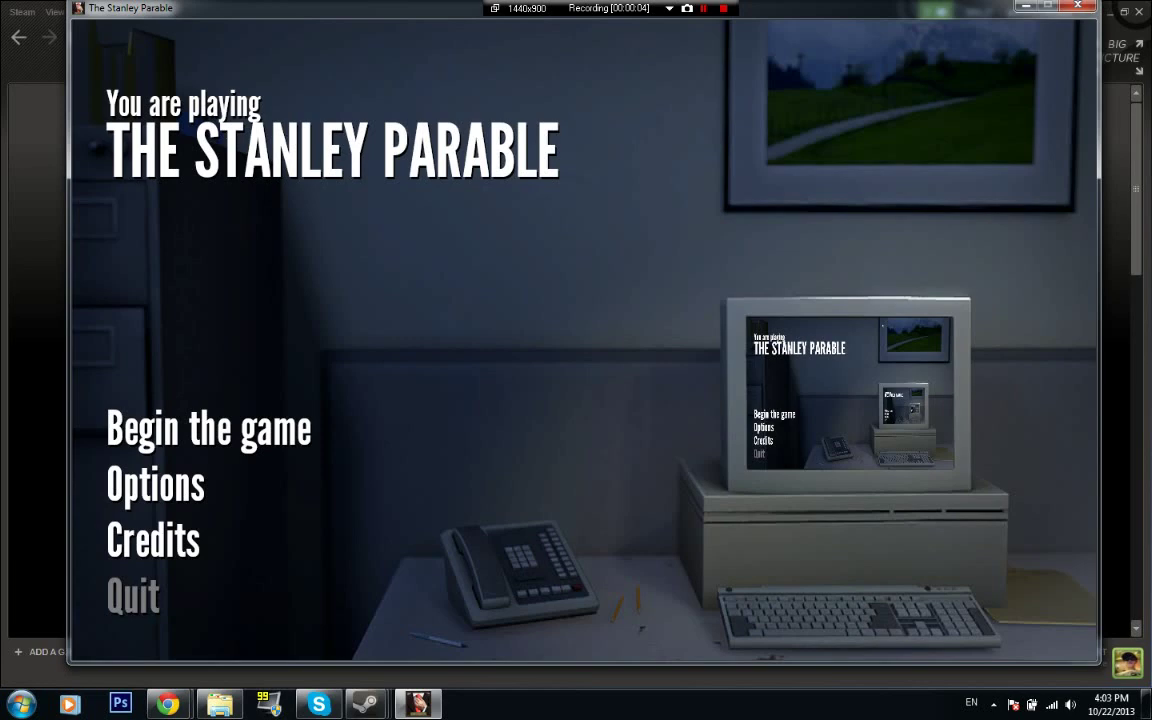
Check the game's achievement progress in the Steam overlay, closing the chat window that covers it, and return to the game.
{"action": "key", "text": "shift+Tab"}
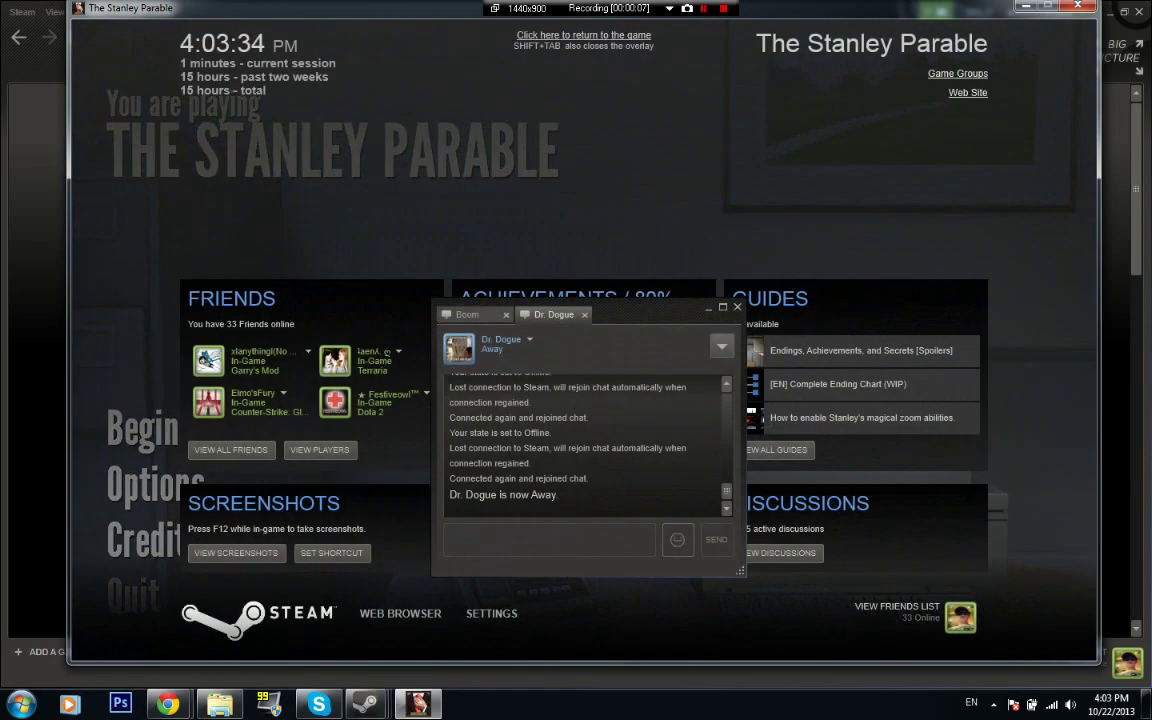
{"action": "left_click", "coordinate": [737, 307]}
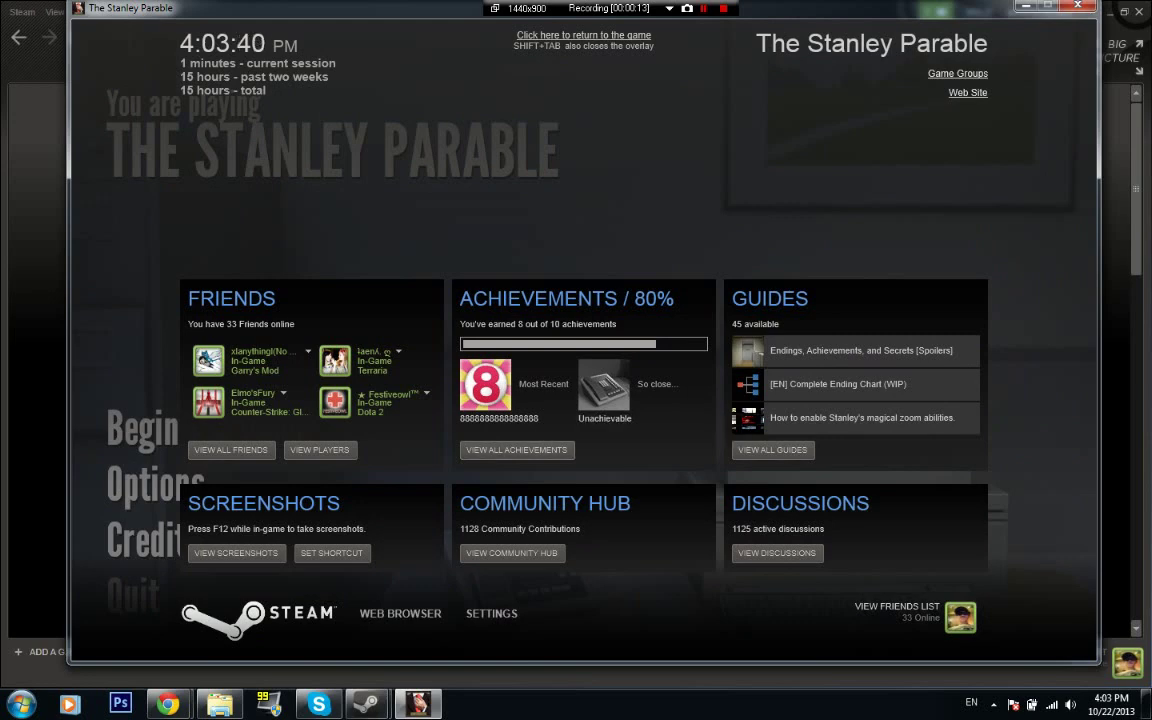
{"action": "key", "text": "shift+Tab"}
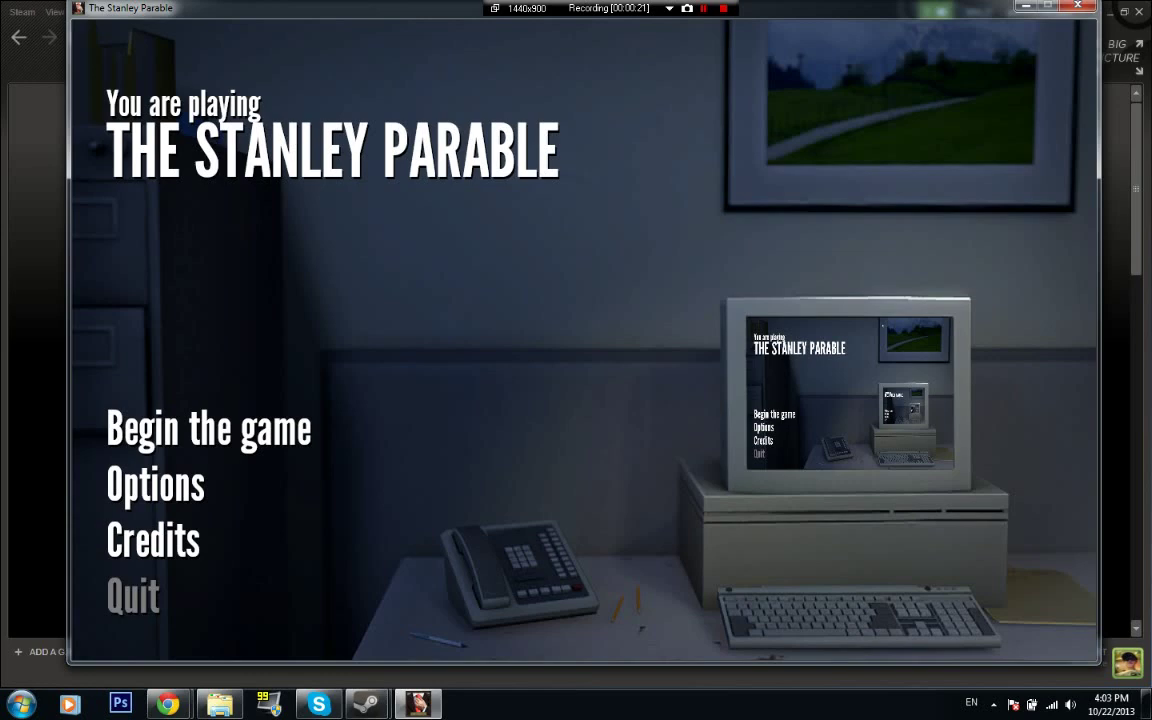
Quit The Stanley Parable and minimize the Steam and Bandicam folder windows to reach the desktop.
{"action": "left_click", "coordinate": [133, 597]}
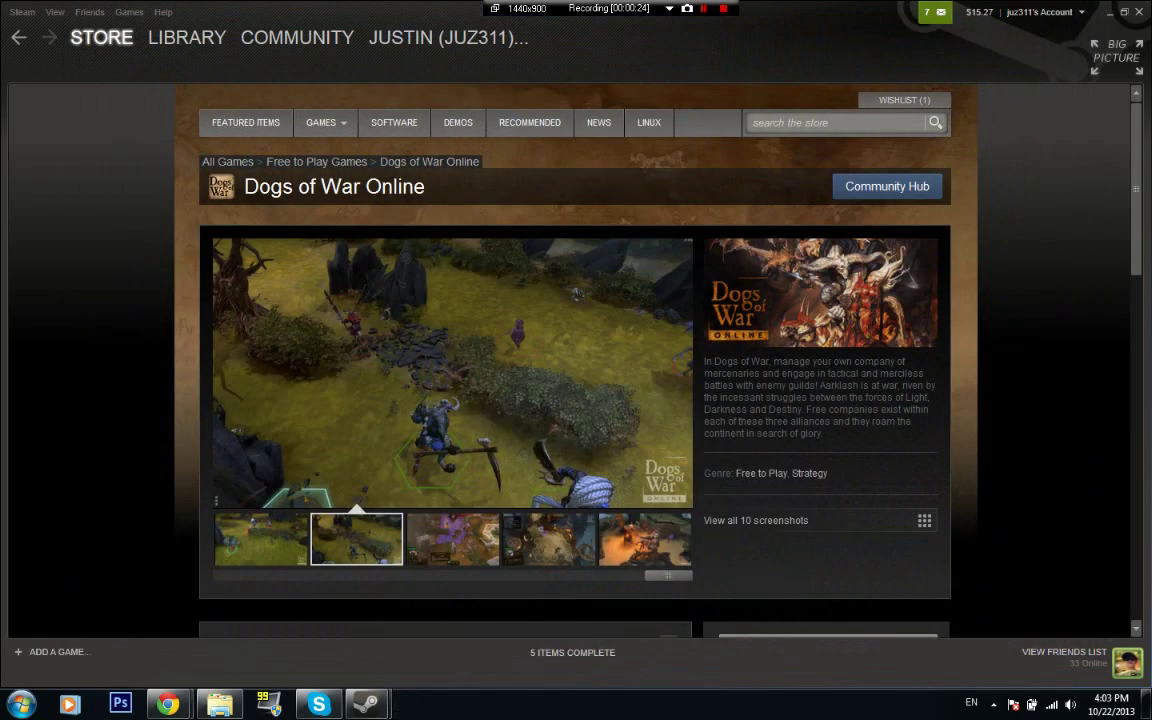
{"action": "left_click", "coordinate": [1109, 12]}
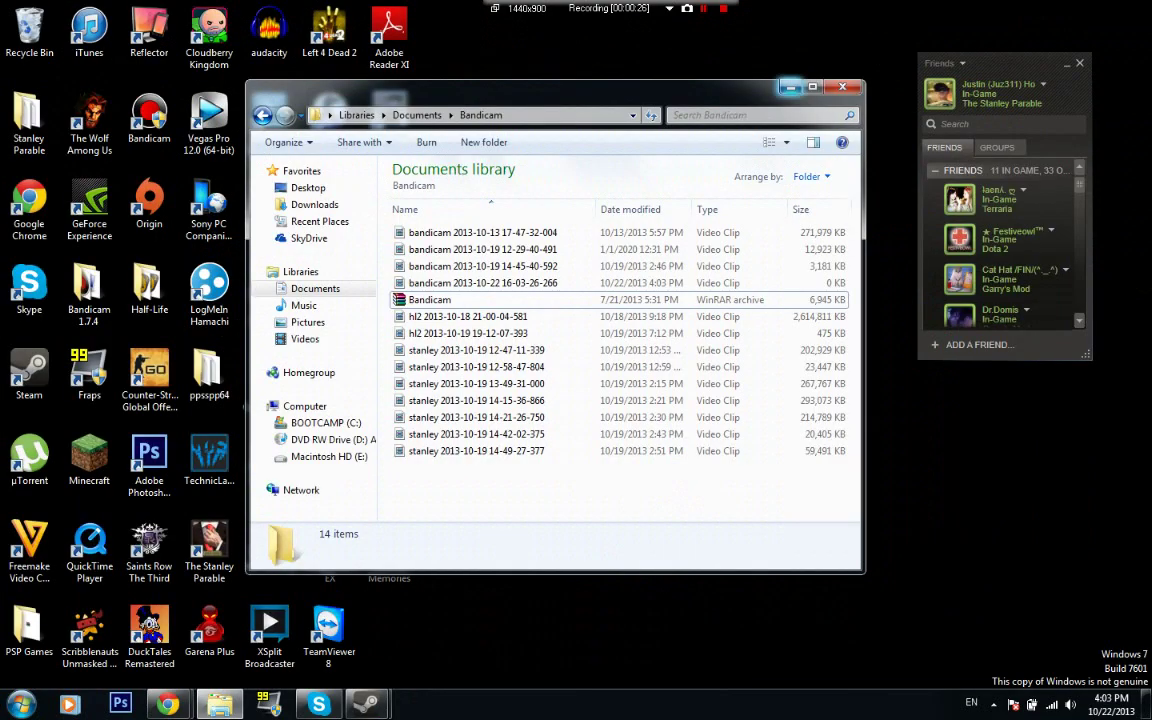
{"action": "left_click", "coordinate": [787, 85]}
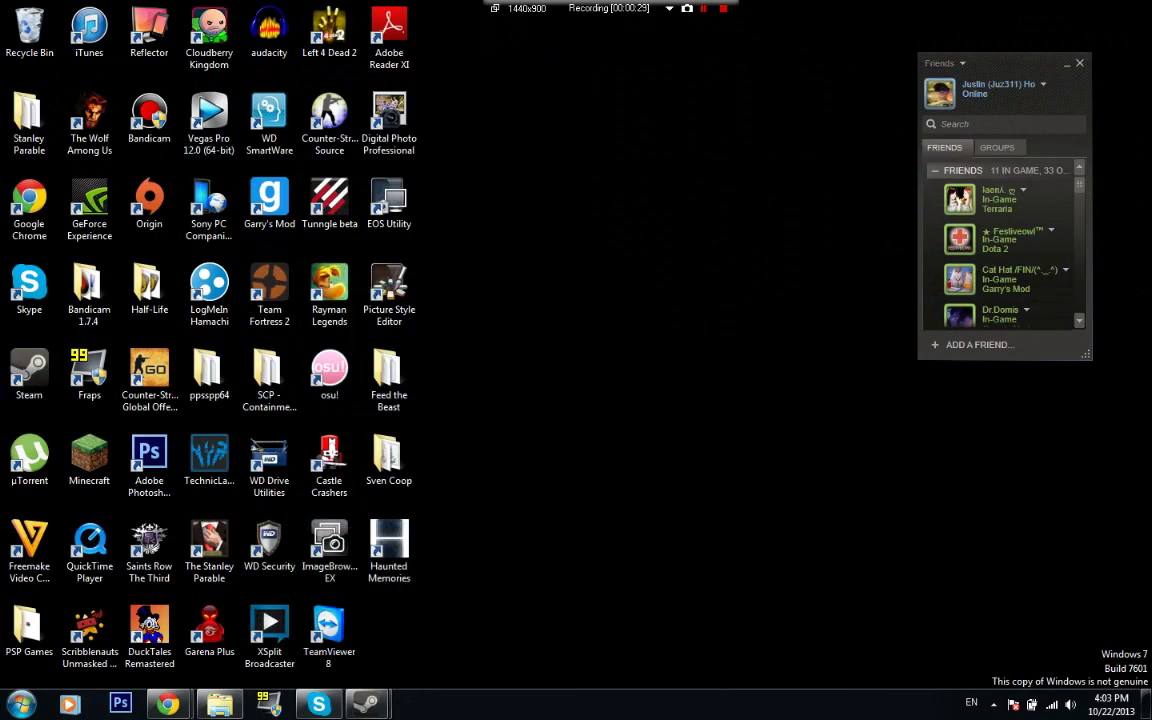
{"action": "left_click_drag", "start_coordinate": [428, 2], "coordinate": [2, 688]}
{"action": "left_click", "coordinate": [854, 597]}
{"action": "left_click_drag", "start_coordinate": [854, 597], "coordinate": [1028, 635]}
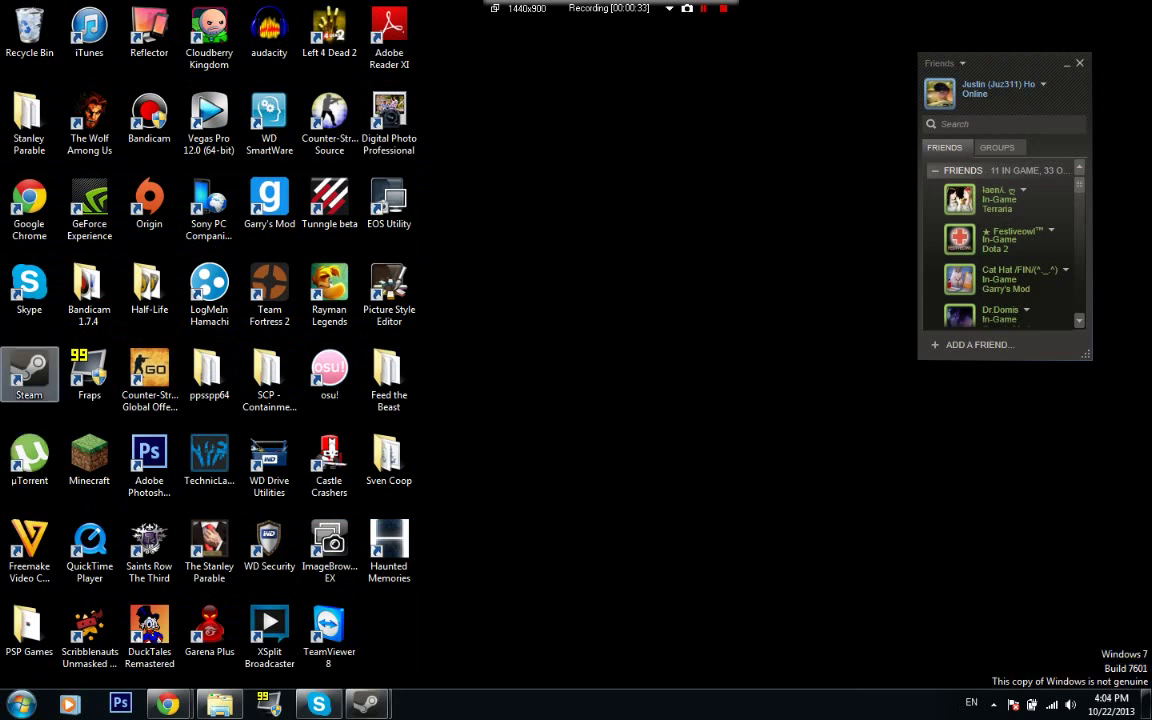
Open the file location of the Steam desktop shortcut, with the Steam window minimized.
{"action": "double_click", "coordinate": [28, 373]}
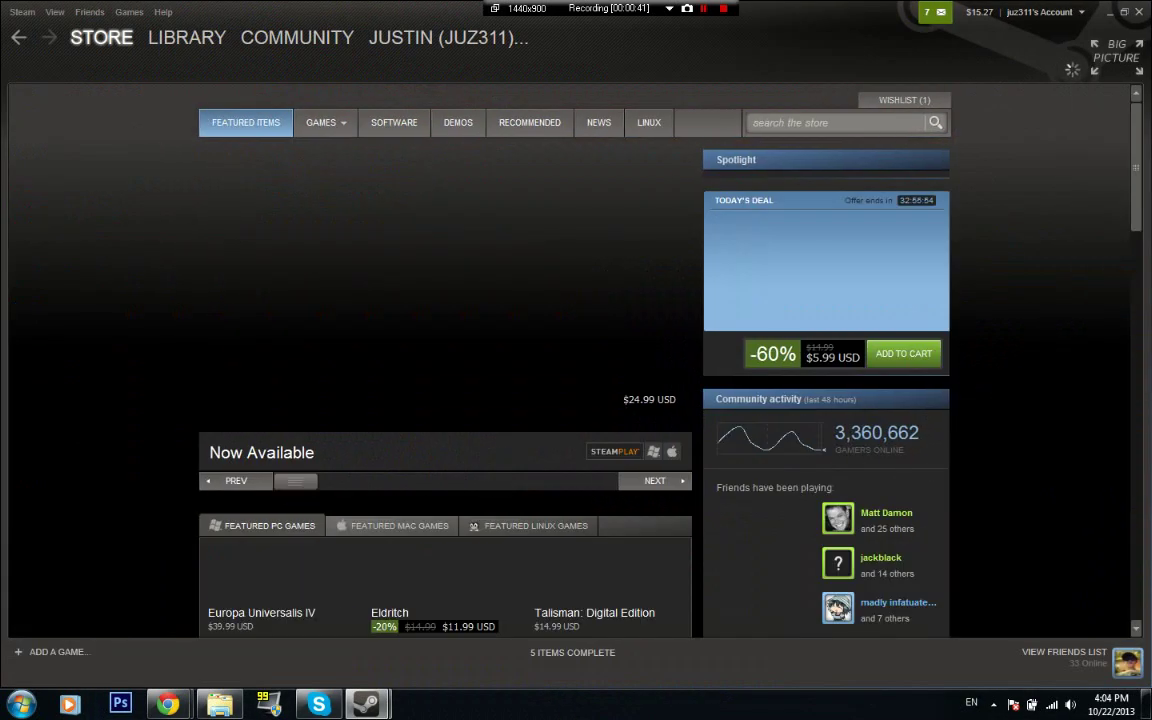
{"action": "left_click", "coordinate": [1109, 12]}
{"action": "right_click", "coordinate": [40, 375]}
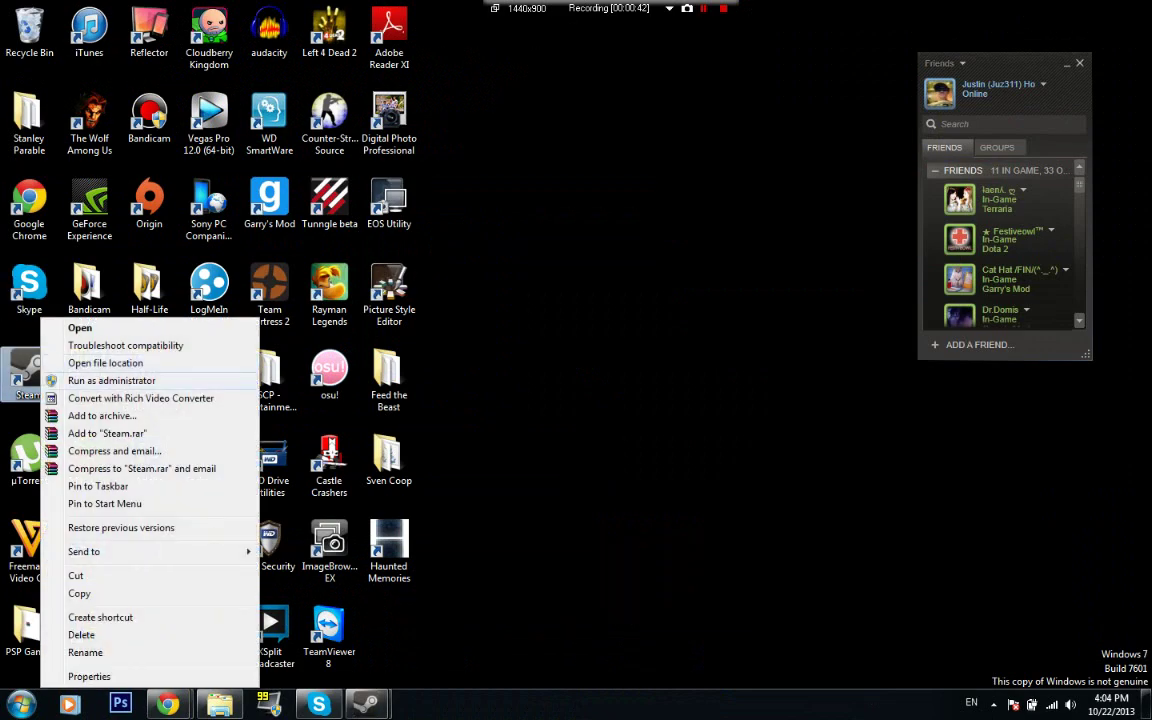
{"action": "left_click", "coordinate": [105, 363]}
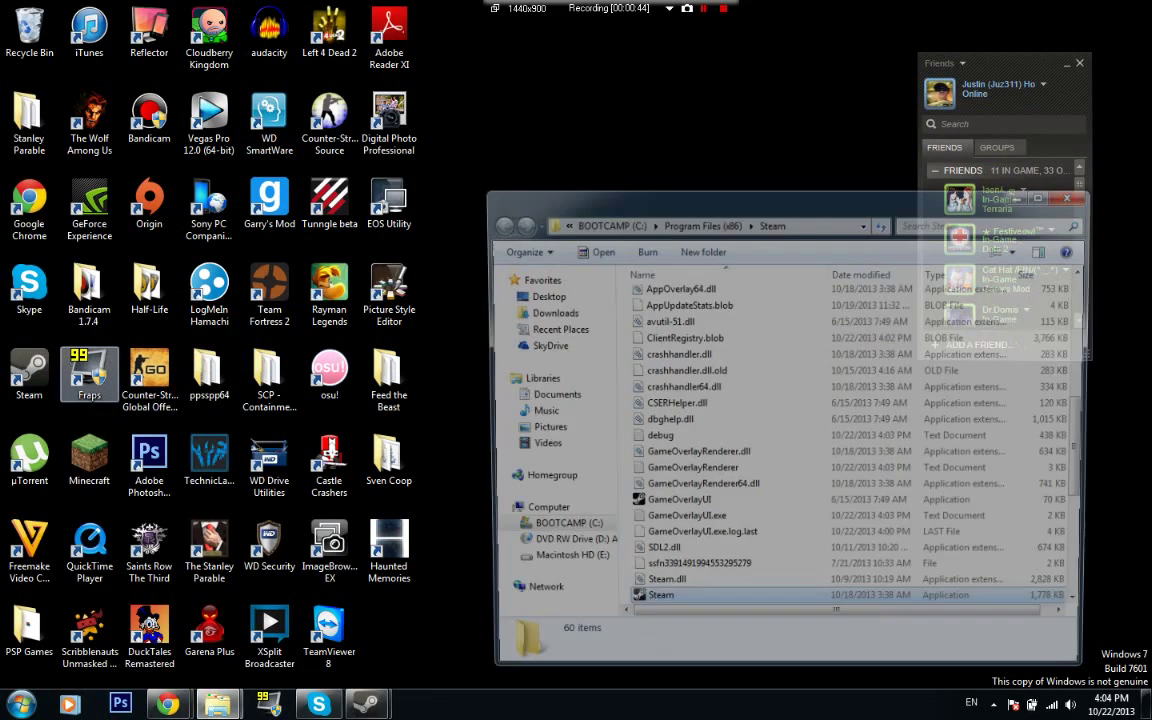
Browse from the Steam folder to SteamApps, common, The Stanley Parable, thestanleyparable and its cfg folder.
{"action": "scroll", "coordinate": [700, 363], "scroll_direction": "up", "scroll_amount": 13}
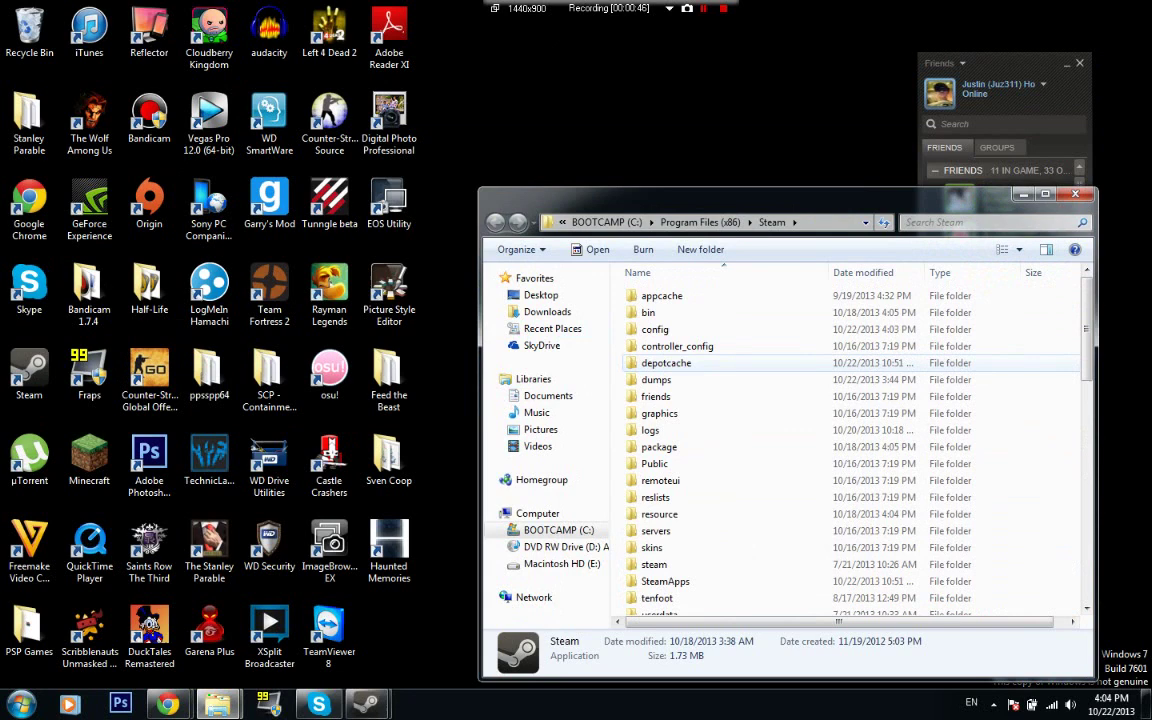
{"action": "double_click", "coordinate": [665, 581]}
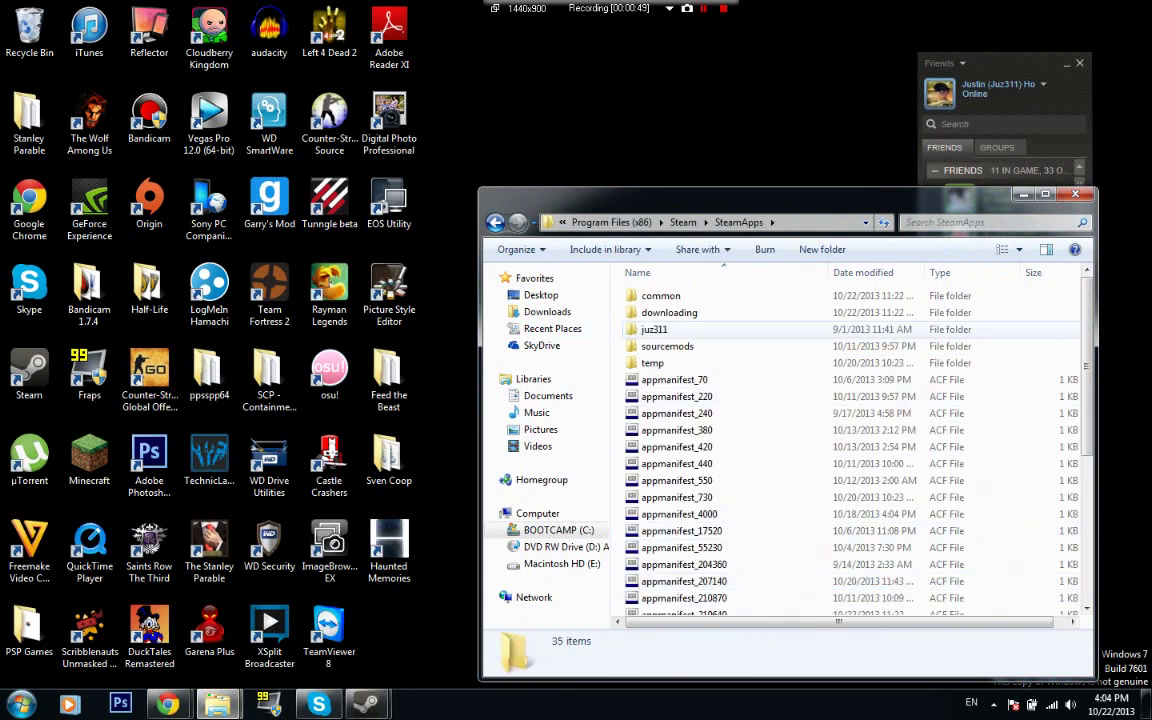
{"action": "double_click", "coordinate": [661, 296]}
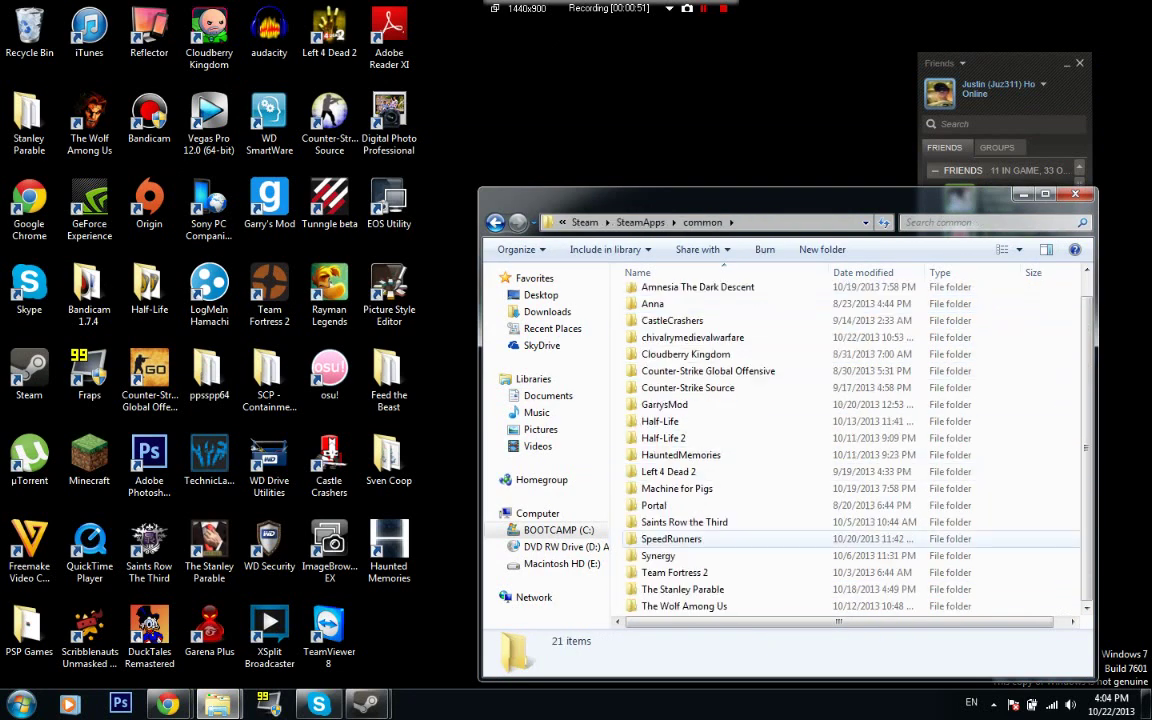
{"action": "double_click", "coordinate": [683, 589]}
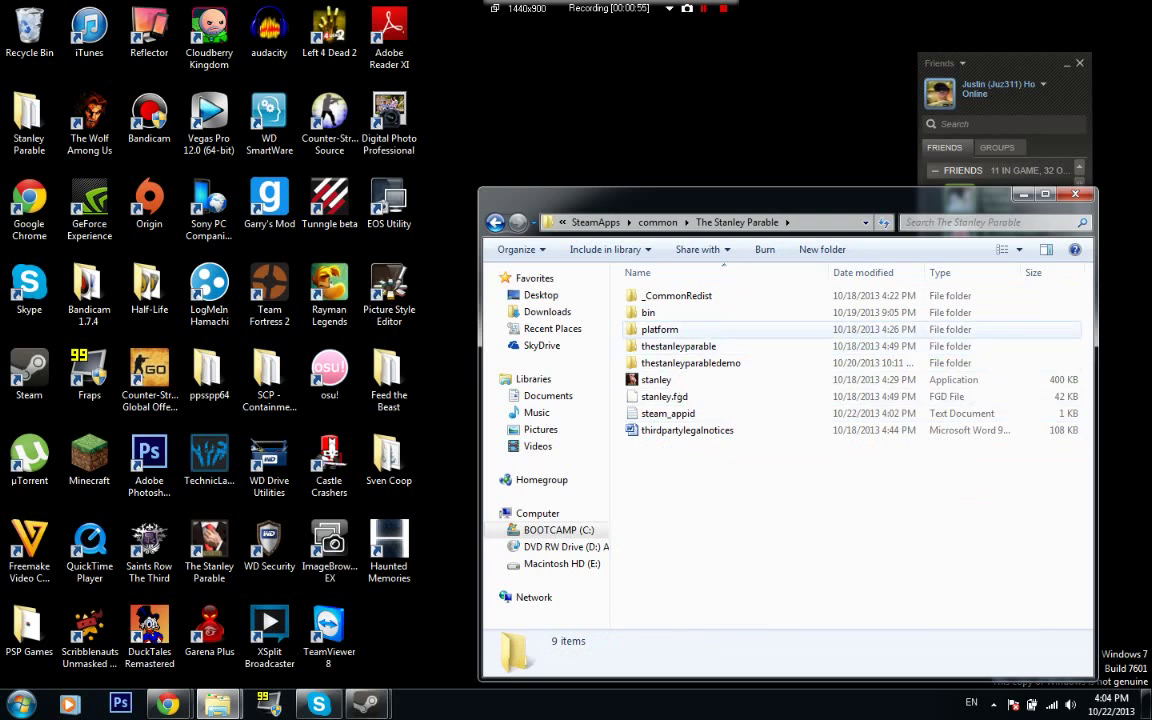
{"action": "double_click", "coordinate": [685, 346]}
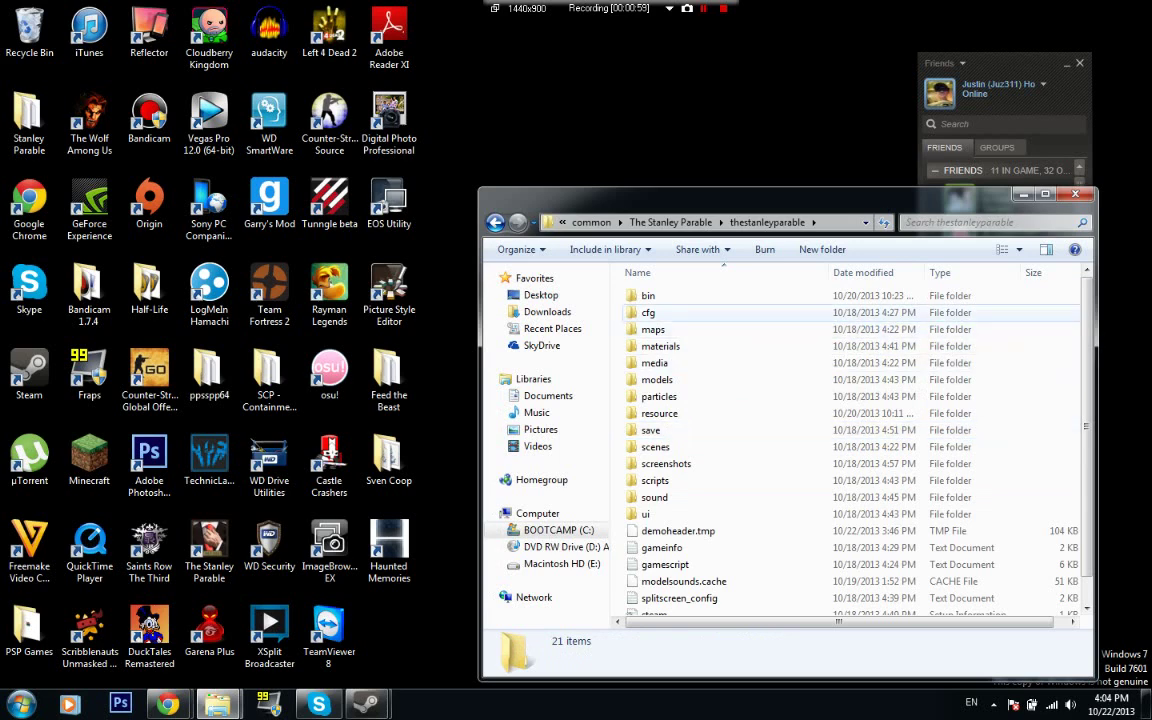
{"action": "double_click", "coordinate": [648, 312]}
Open the config file from the cfg folder in Notepad and maximize its window.
{"action": "left_click", "coordinate": [655, 296]}
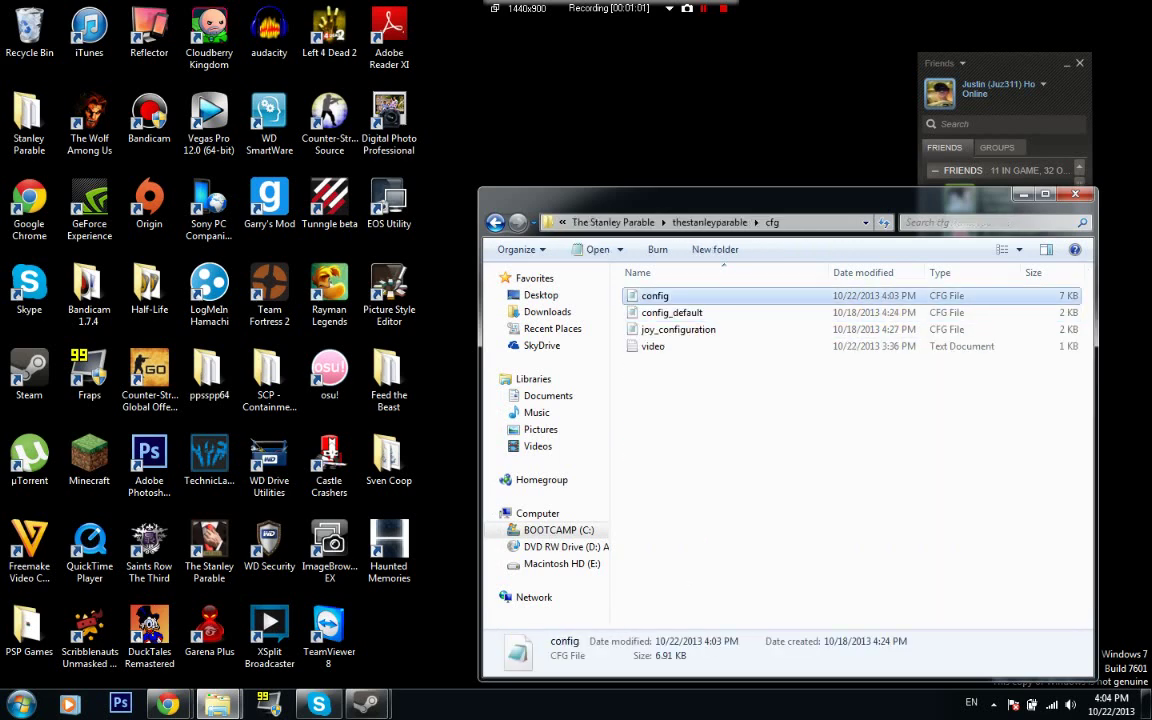
{"action": "key", "text": "Return"}
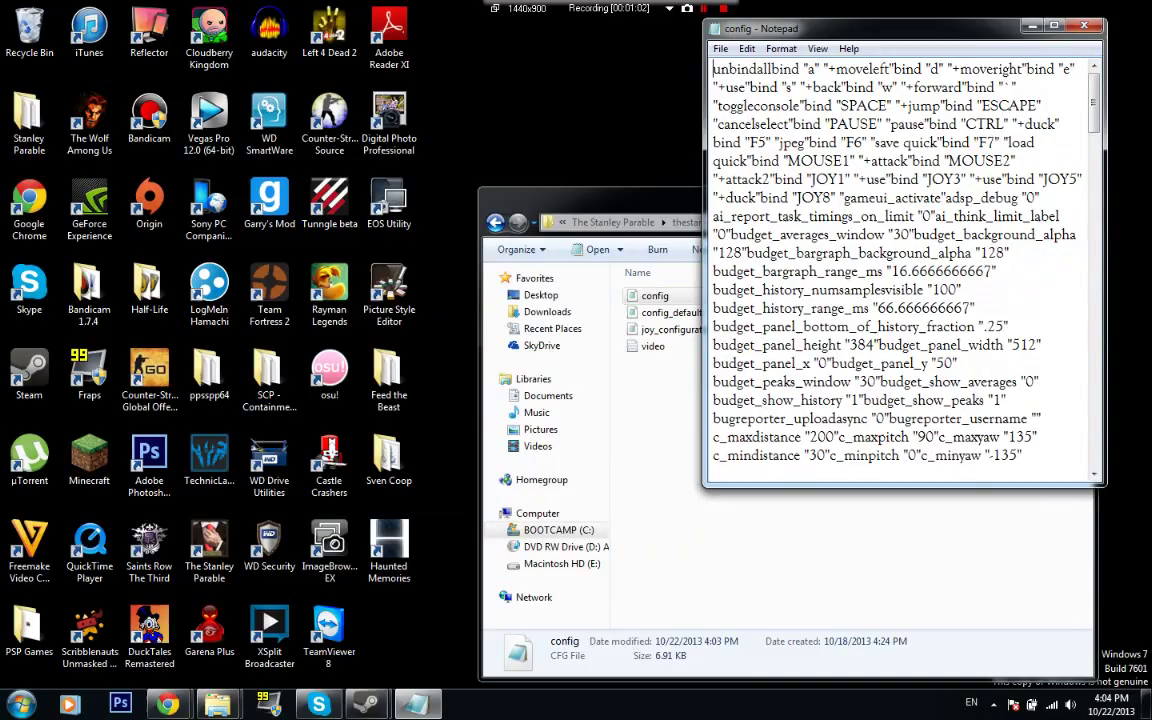
{"action": "key", "text": "super+Up"}
Add the line bind "x" "~;_u" on a new line at the end of the config file.
{"action": "scroll", "coordinate": [576, 360], "scroll_direction": "down", "scroll_amount": 2}
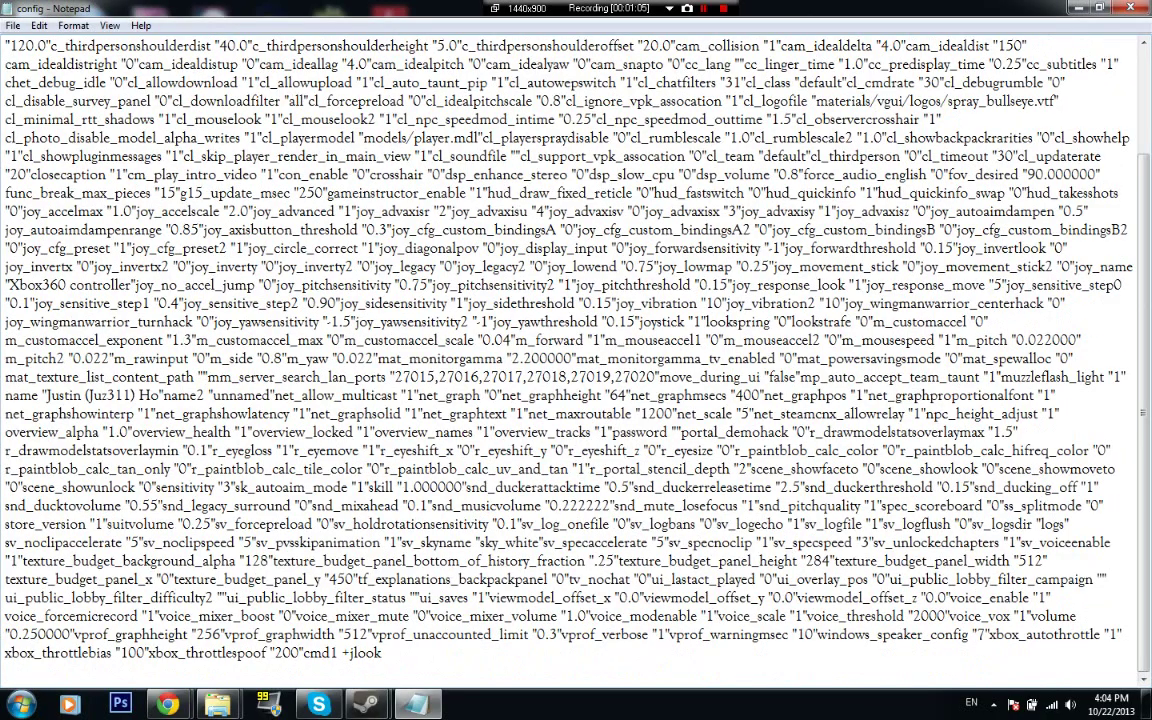
{"action": "key", "text": "BackSpace"}
{"action": "key", "text": "Return"}
{"action": "type", "text": "bind"}
{"action": "type", "text": "\""}
{"action": "type", "text": "\""}
{"action": "type", "text": "x"}
{"action": "type", "text": "\"~"}
{"action": "type", "text": ";"}
{"action": "type", "text": "_"}
{"action": "type", "text": "u"}
{"action": "type", "text": "\""}
Save the edited config file and close Notepad.
{"action": "left_click", "coordinate": [13, 25]}
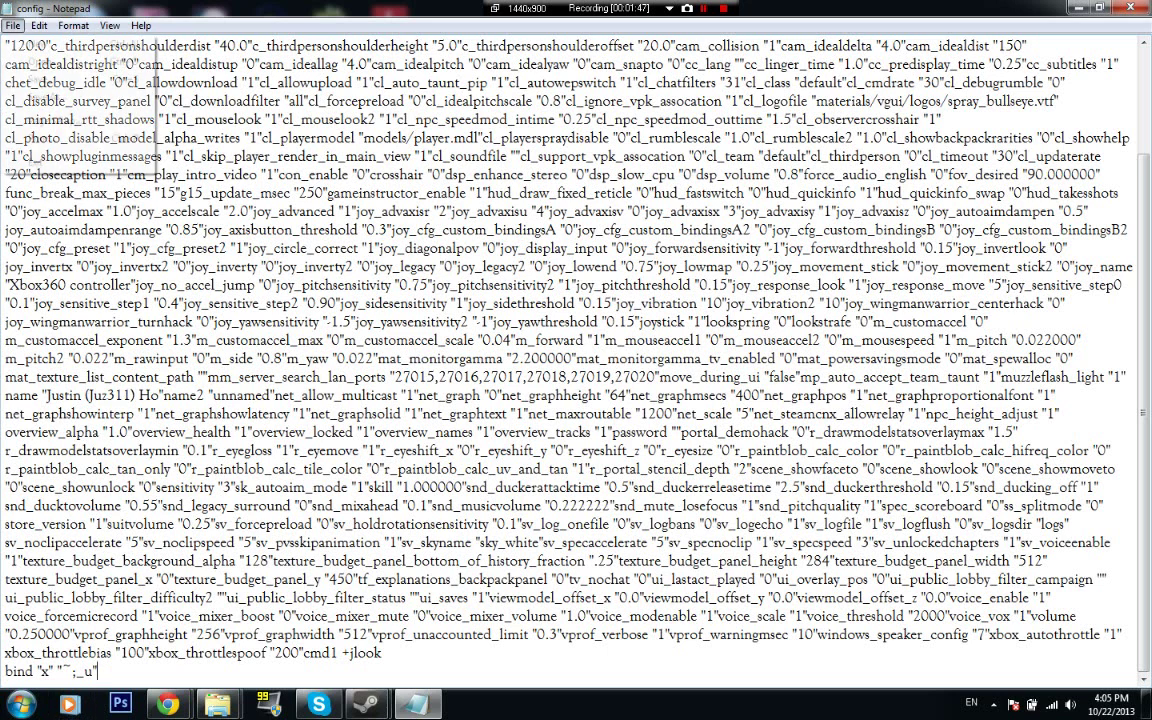
{"action": "key", "text": "Return"}
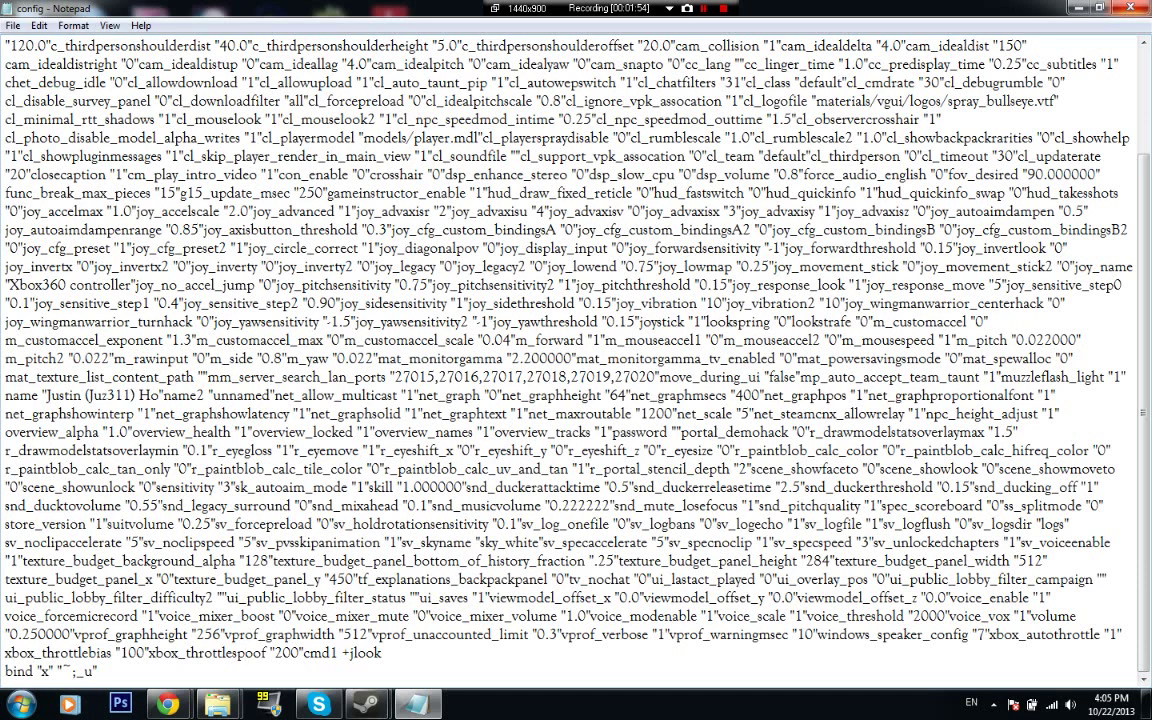
{"action": "key", "text": "alt+F4"}
Make the config file read-only in its properties, apply the change and close the folder window.
{"action": "right_click", "coordinate": [686, 296]}
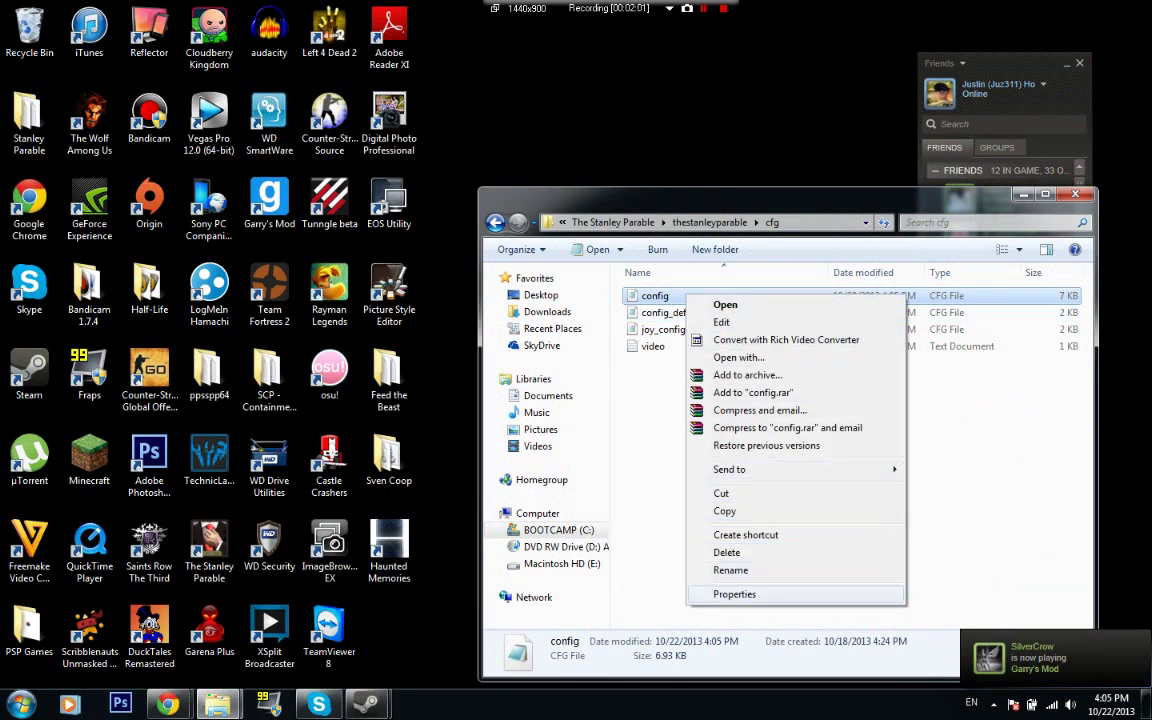
{"action": "left_click", "coordinate": [740, 594]}
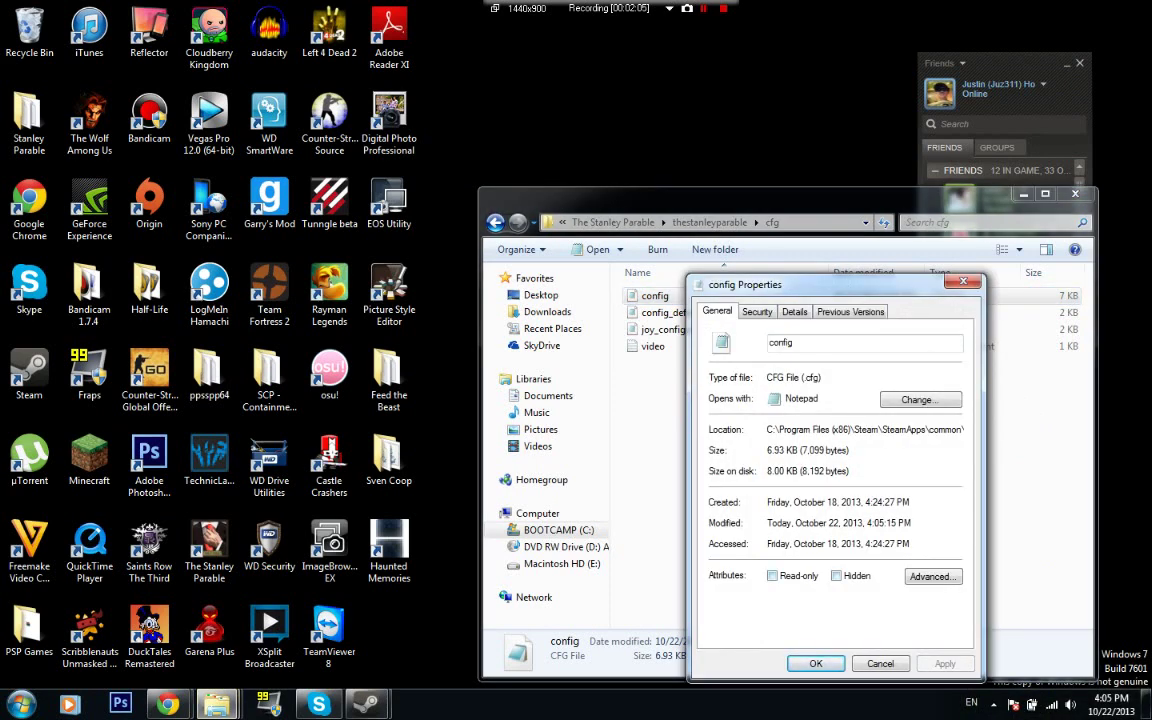
{"action": "left_click", "coordinate": [772, 575]}
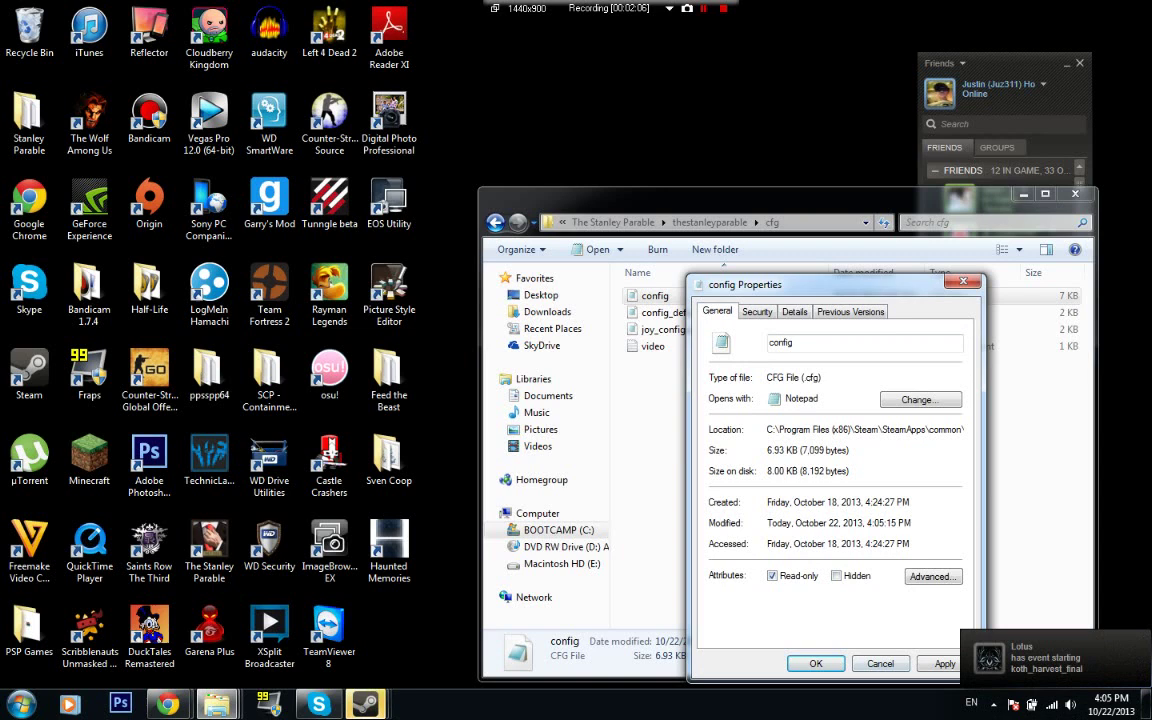
{"action": "left_click", "coordinate": [938, 663]}
{"action": "left_click", "coordinate": [815, 663]}
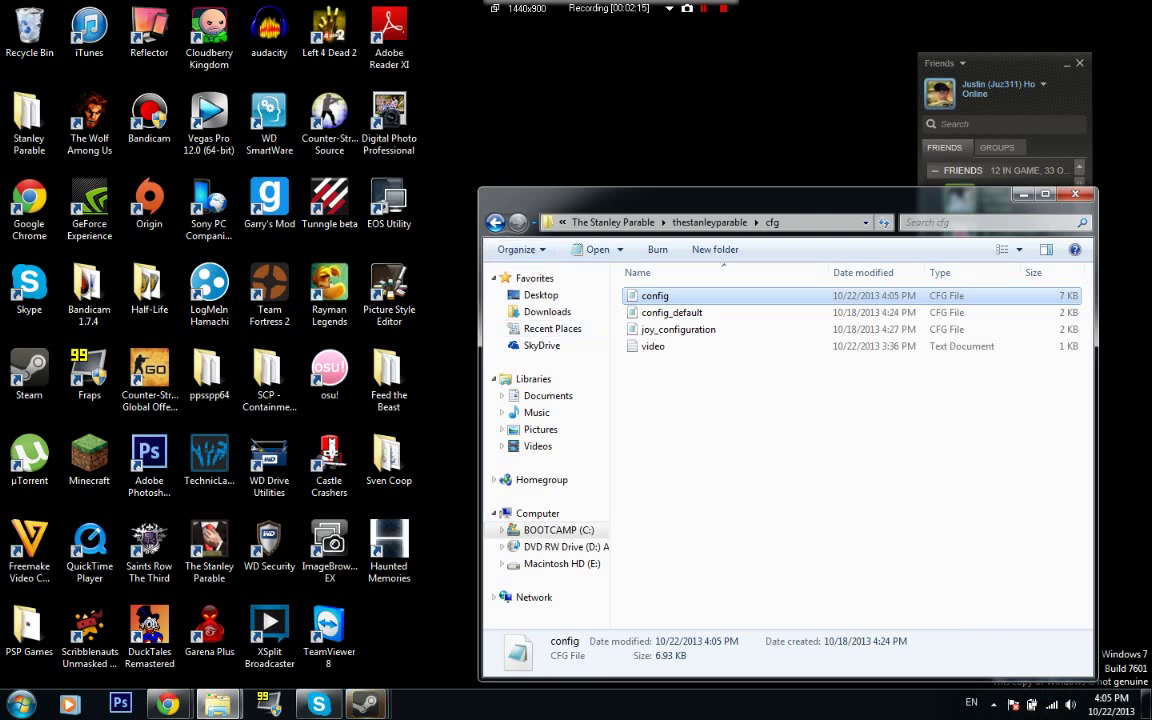
{"action": "left_click", "coordinate": [1075, 194]}
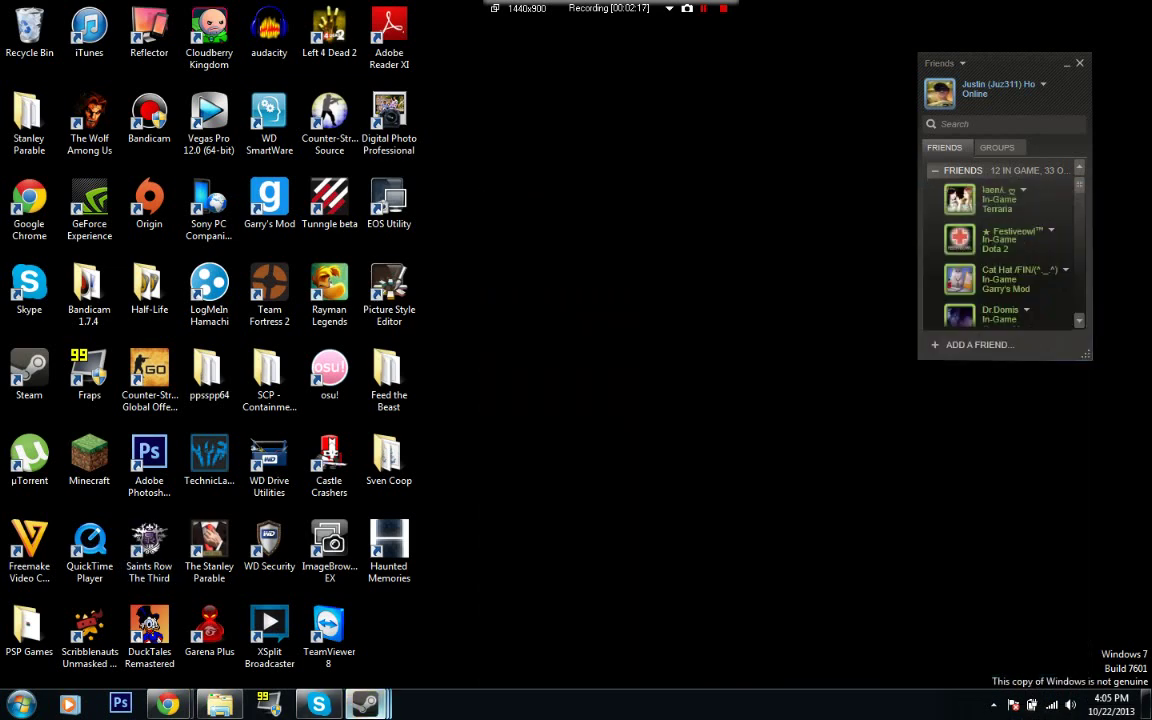
Launch The Stanley Parable from the Steam library and begin the game.
{"action": "mouse_move", "coordinate": [365, 704]}
{"action": "left_click", "coordinate": [365, 610]}
{"action": "left_click", "coordinate": [187, 37]}
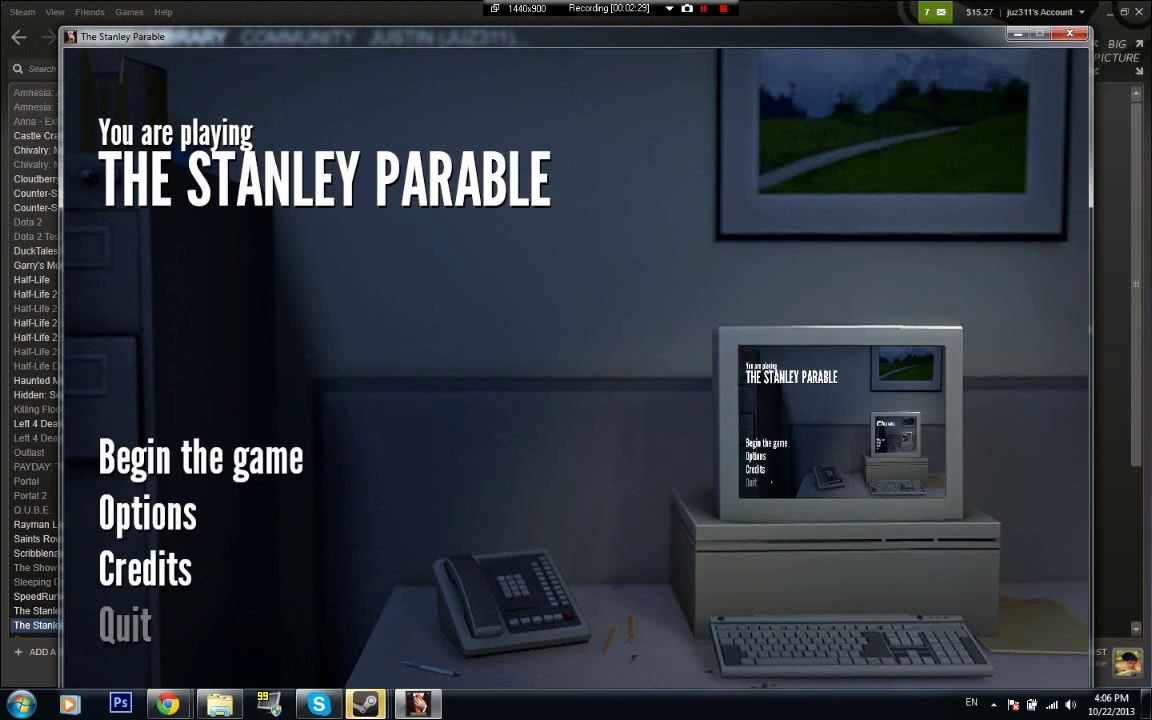
{"action": "left_click", "coordinate": [200, 458]}
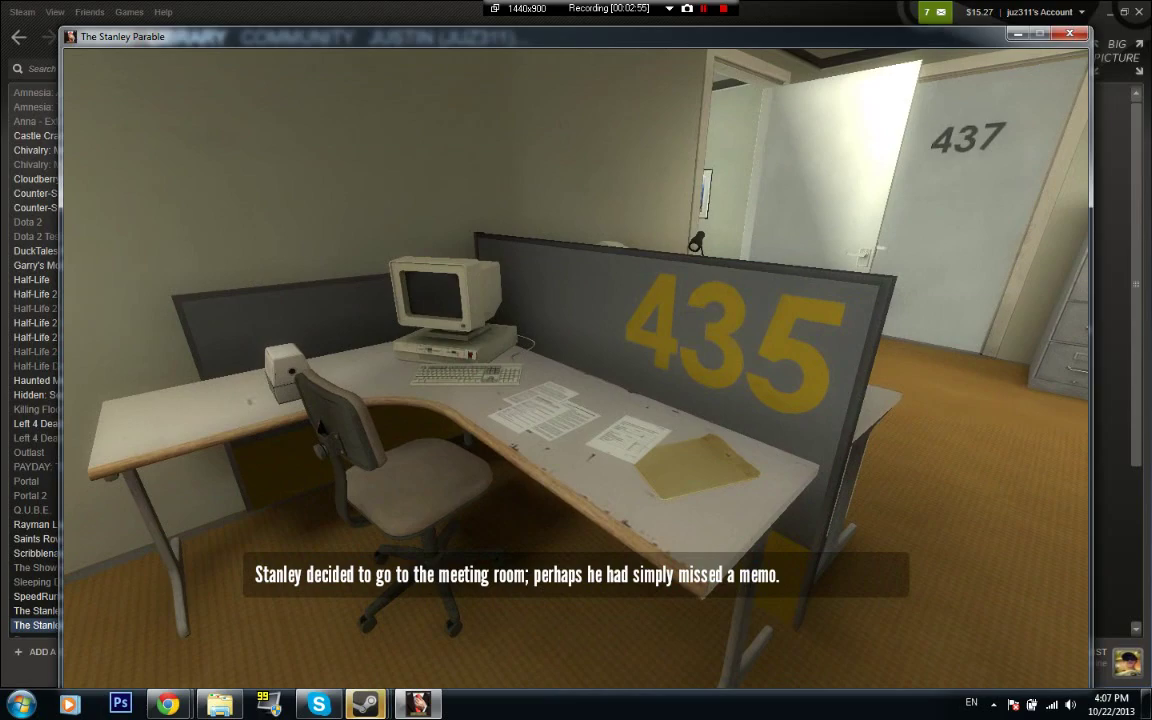
Walk through the office past cubicles 431-436 into the adjoining room with the mountain picture.
{"action": "key", "text": "w"}
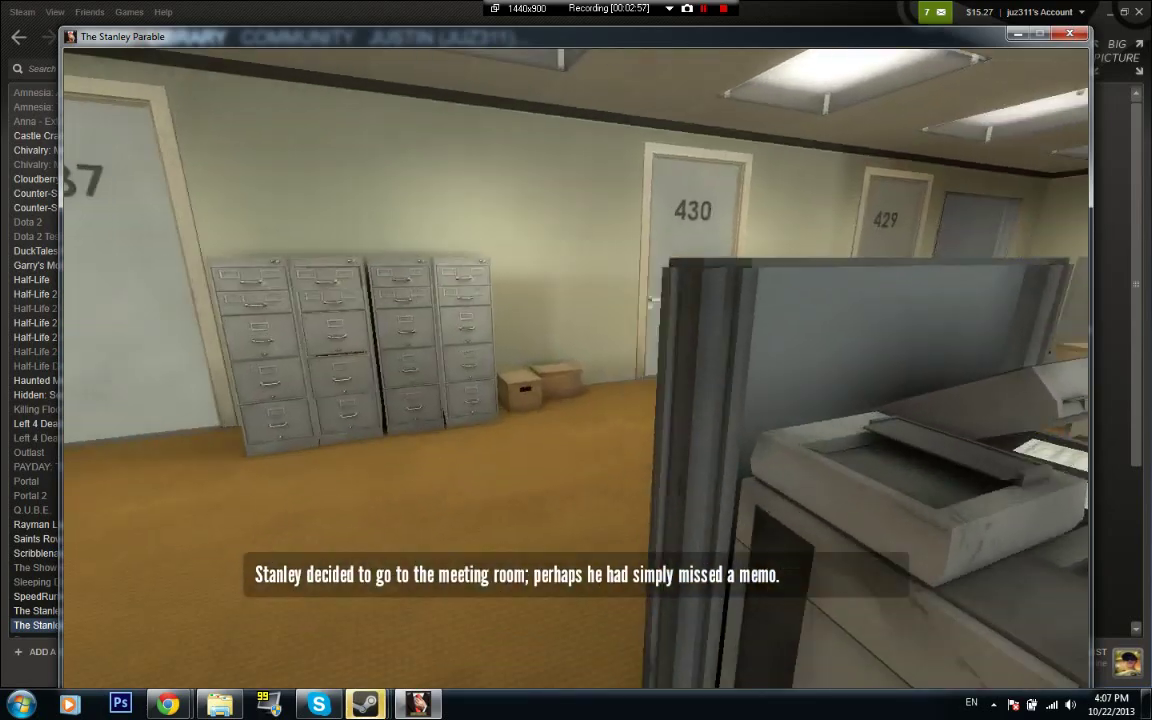
{"action": "key", "text": "w"}
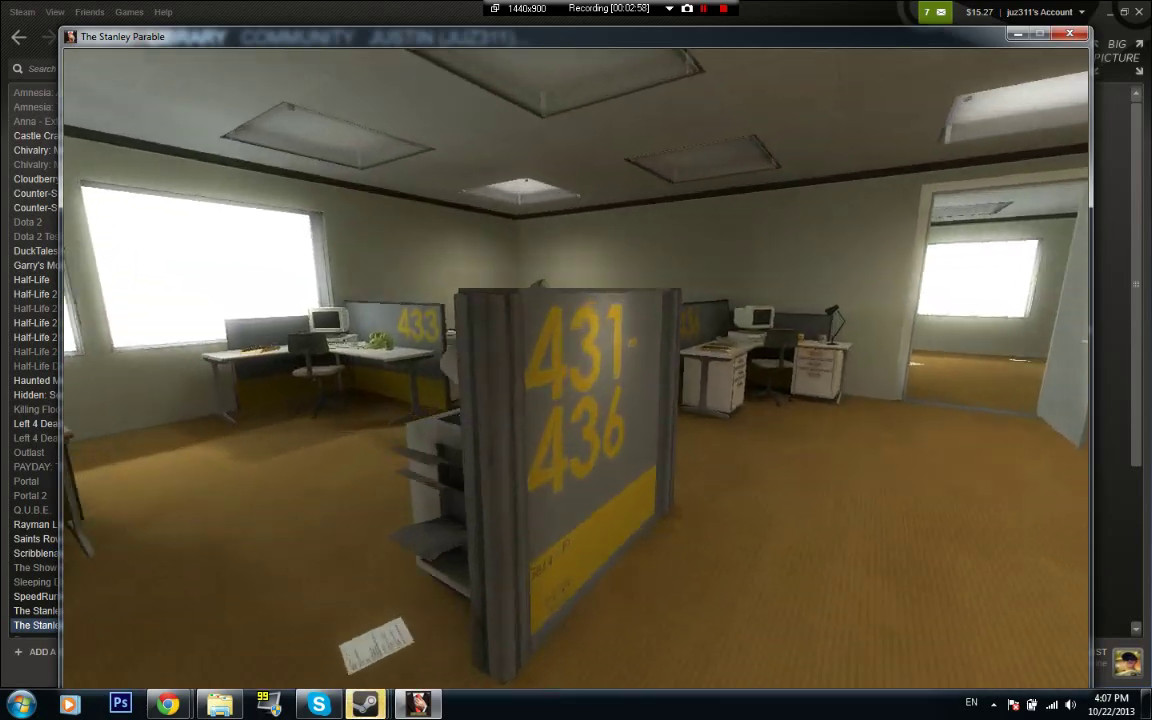
{"action": "key", "text": "w"}
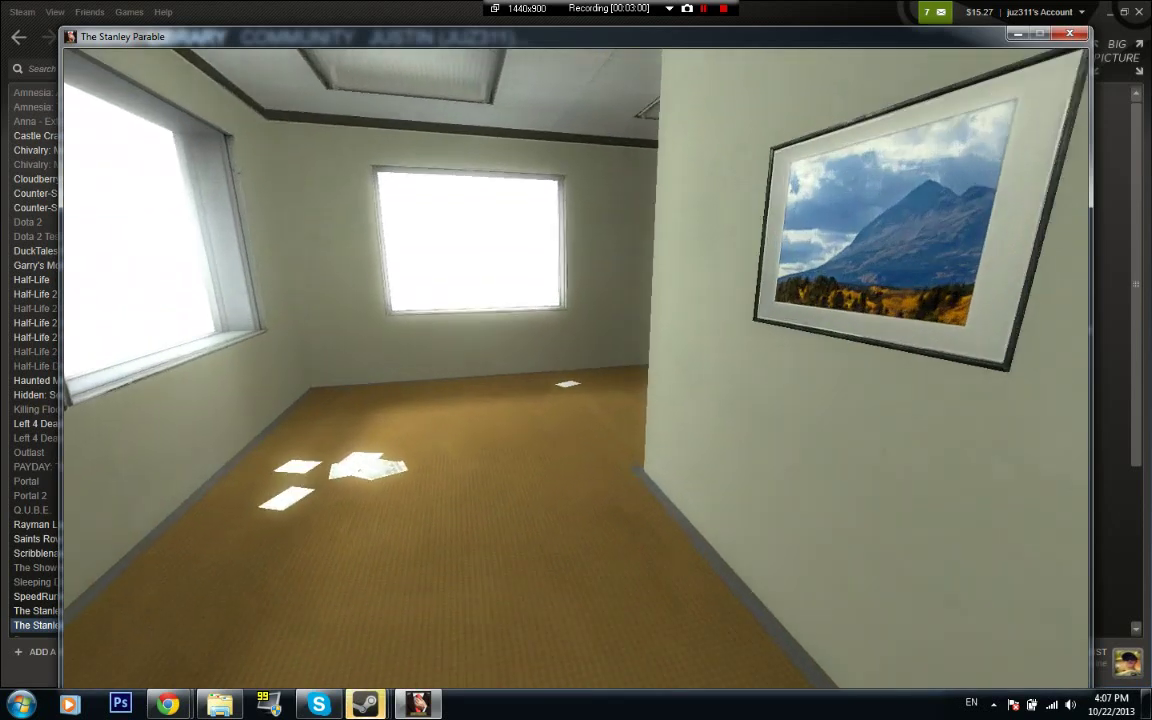
Pause the game and highlight the option to resume it.
{"action": "key", "text": "Escape"}
{"action": "key", "text": "Down"}
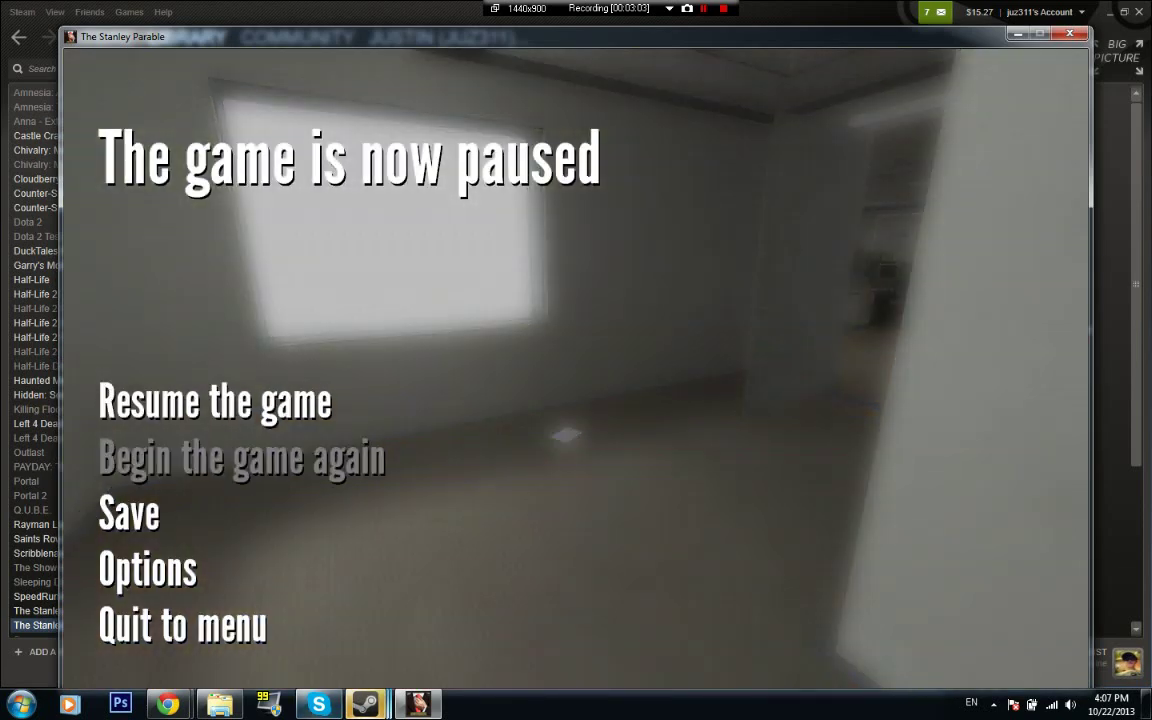
{"action": "key", "text": "Up"}
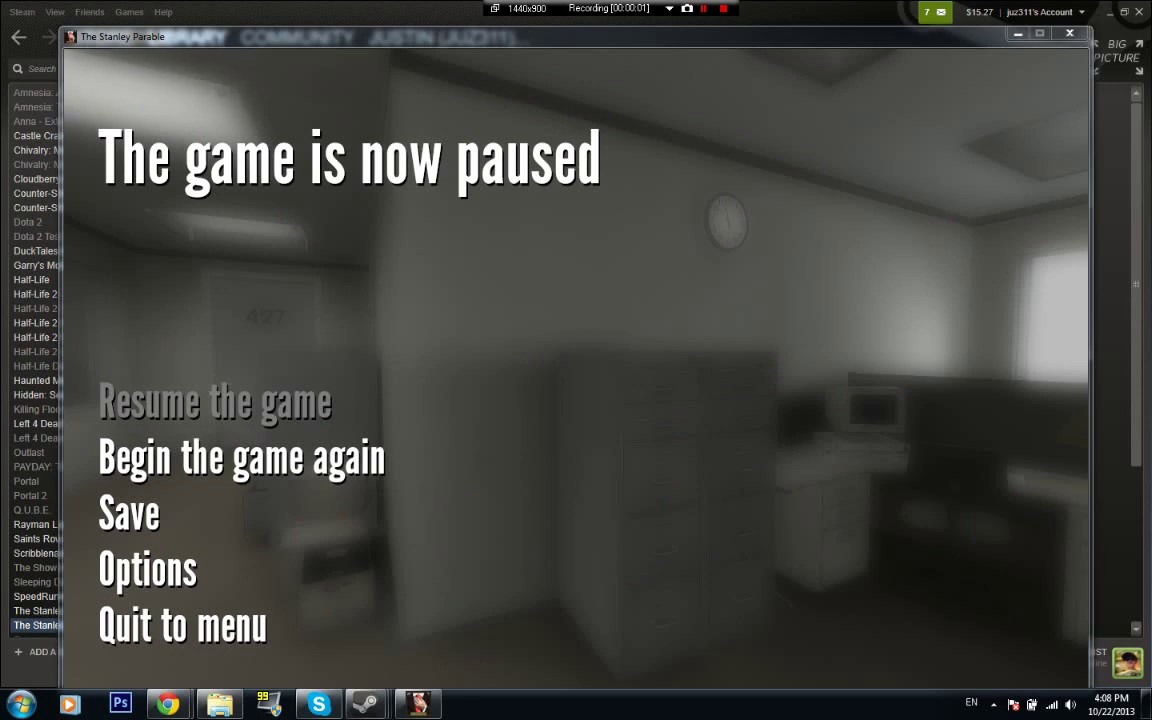
{"action": "key", "text": "Down"}
{"action": "key", "text": "Up"}
Open the Steam overlay, move the chat window off the achievements section and read the Commitment achievement's description.
{"action": "key", "text": "shift+Tab"}
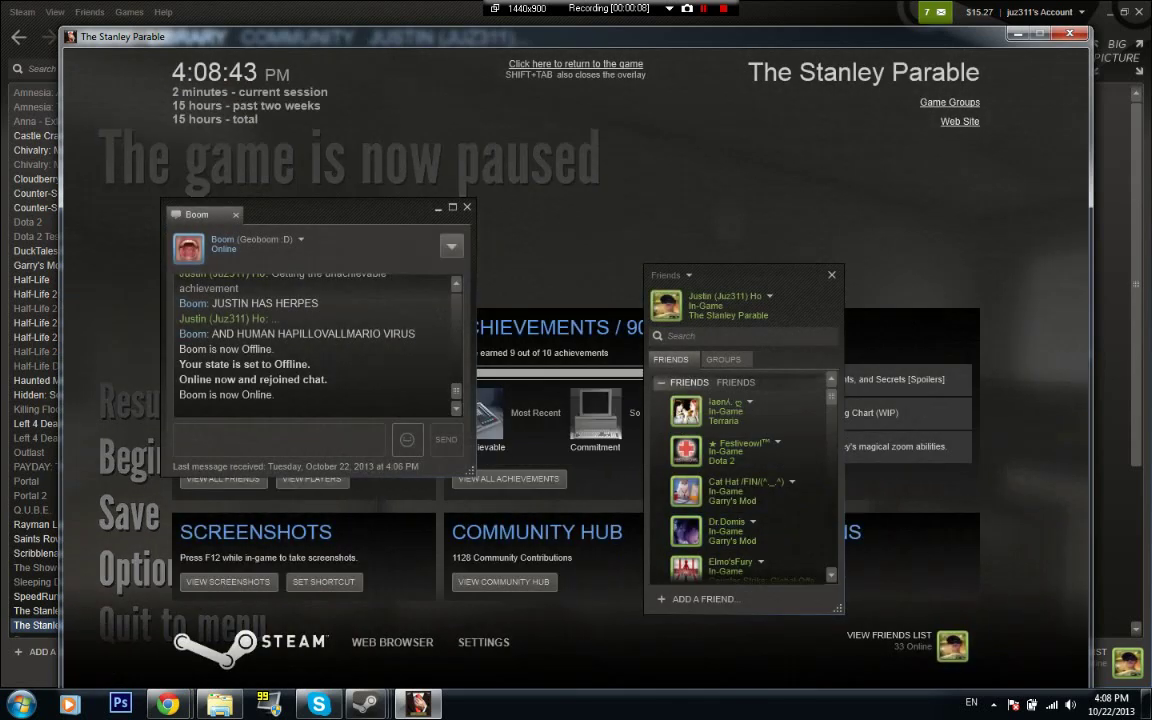
{"action": "left_click_drag", "start_coordinate": [330, 210], "coordinate": [234, 113]}
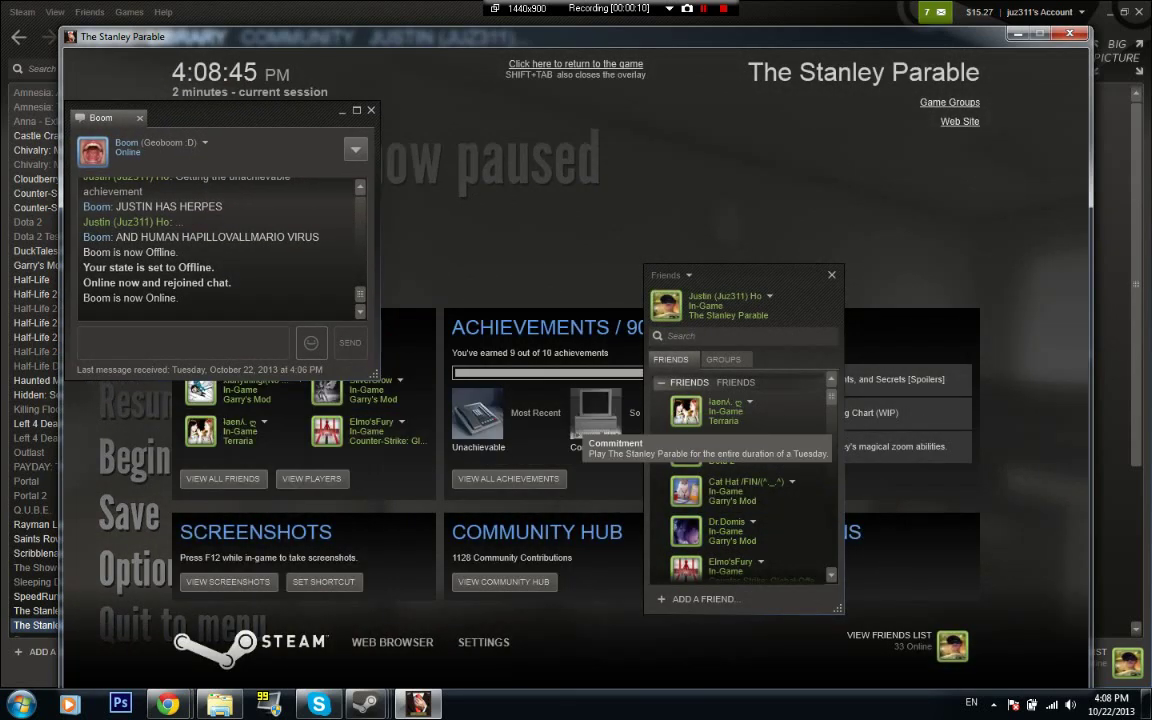